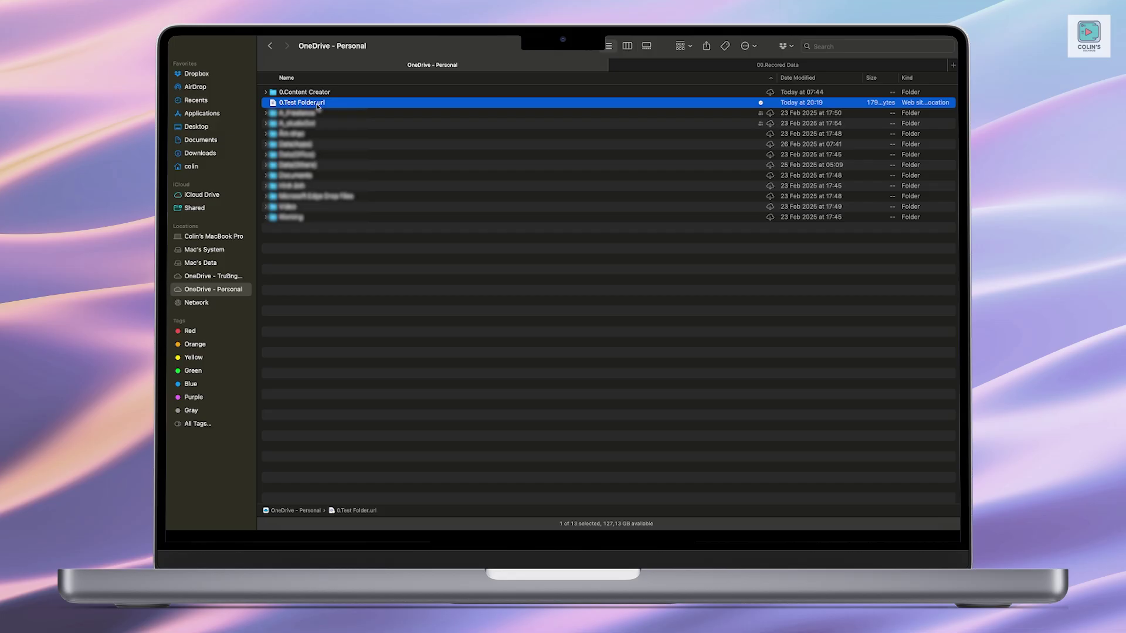
Open the test folder internet shortcut to load its OneDrive web page.
{"action": "double_click", "coordinate": [318, 106]}
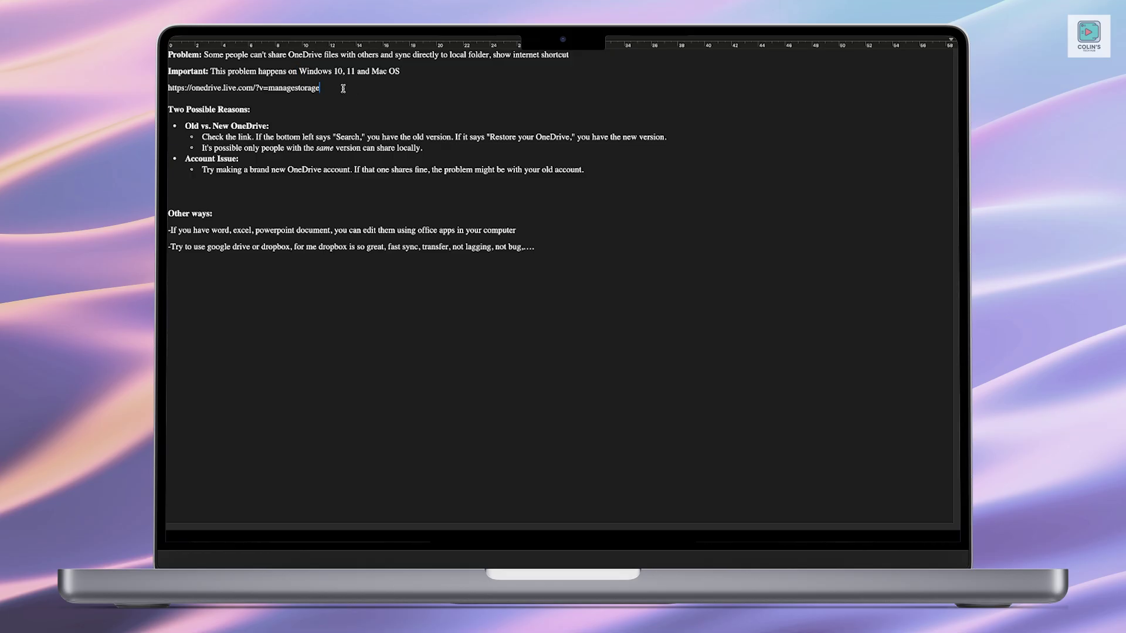
{"action": "left_click_drag", "start_coordinate": [321, 87], "coordinate": [168, 89]}
Highlight the same-version sharing sentence in the notes, then switch to OneDrive's Manage storage page.
{"action": "left_click_drag", "start_coordinate": [426, 147], "coordinate": [195, 148]}
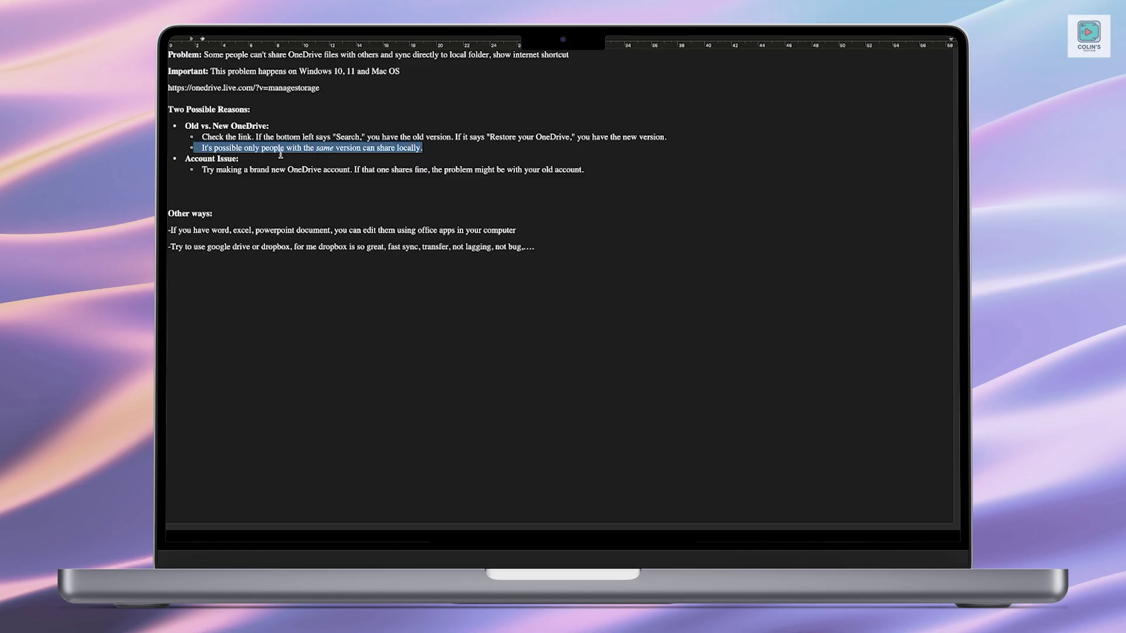
{"action": "key", "text": "alt+Tab"}
Go to the 0.Test Folder page in the browser and bring up Document.docx's actions menu.
{"action": "key", "text": "alt+Tab"}
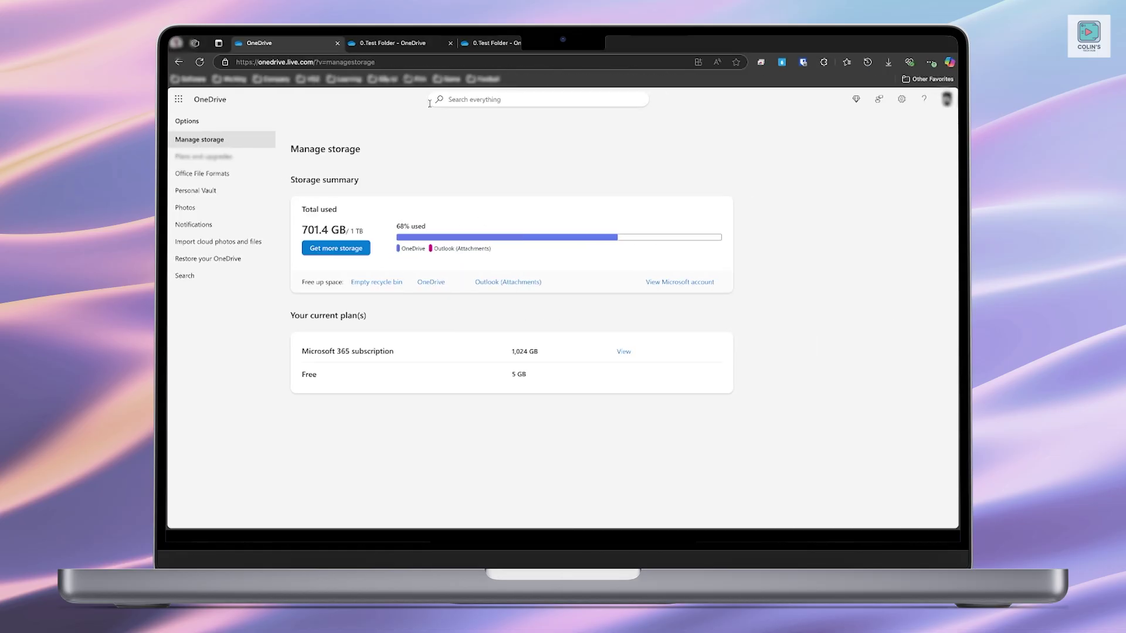
{"action": "left_click", "coordinate": [387, 42]}
{"action": "right_click", "coordinate": [405, 215]}
{"action": "mouse_move", "coordinate": [427, 240]}
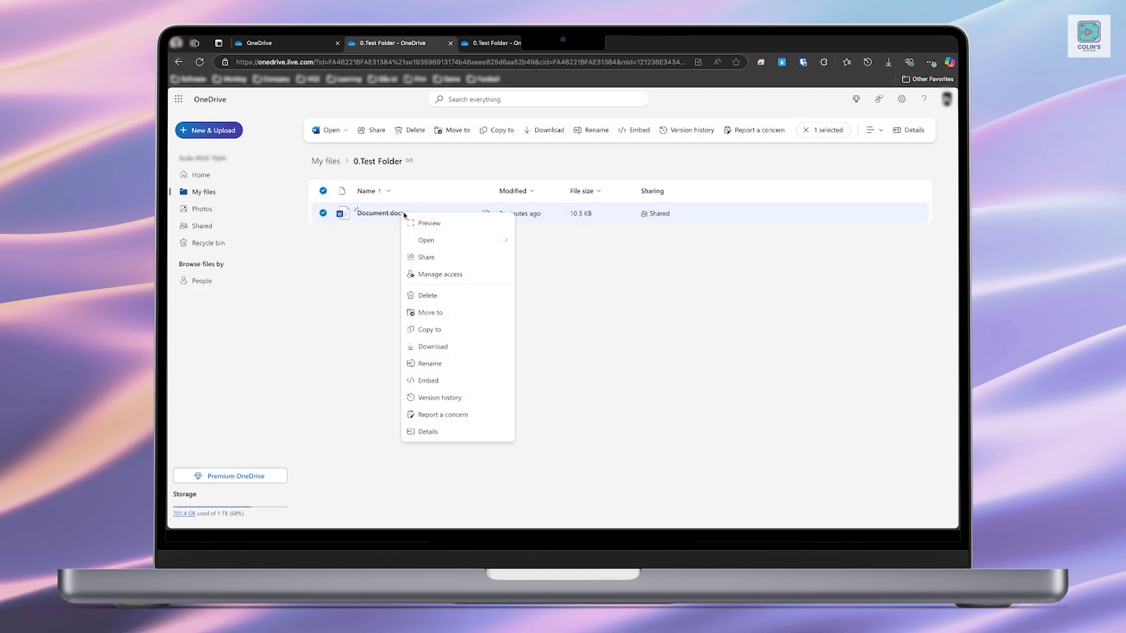